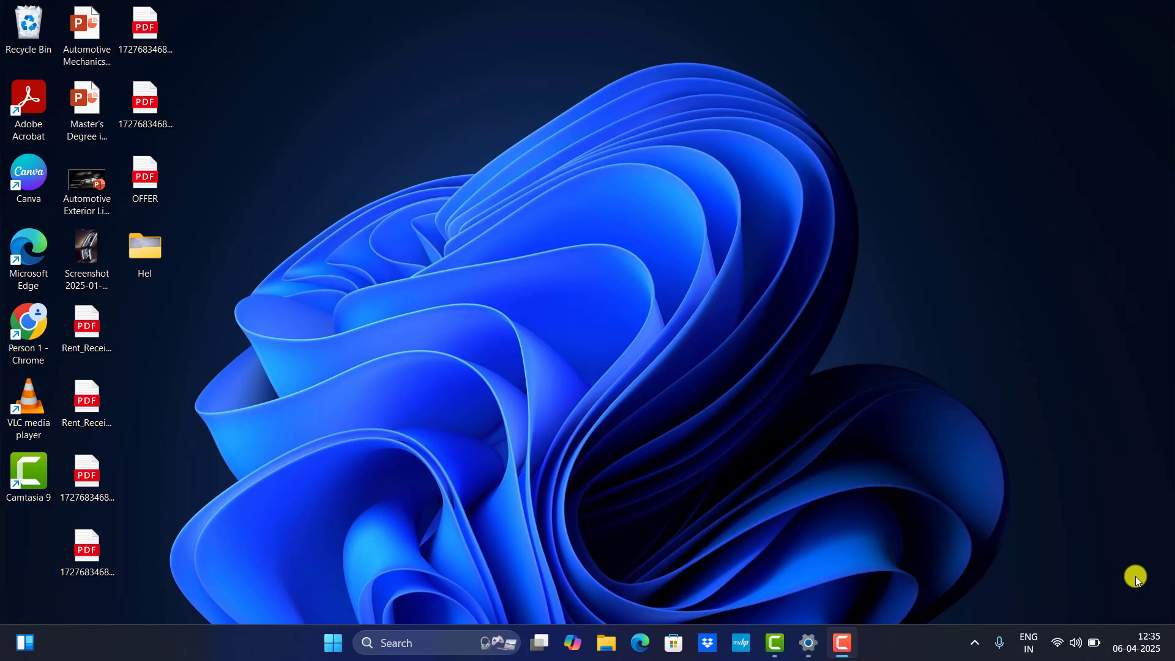
Step: Open the Other troubleshooters list under the System troubleshoot settings
left_click(808, 642)
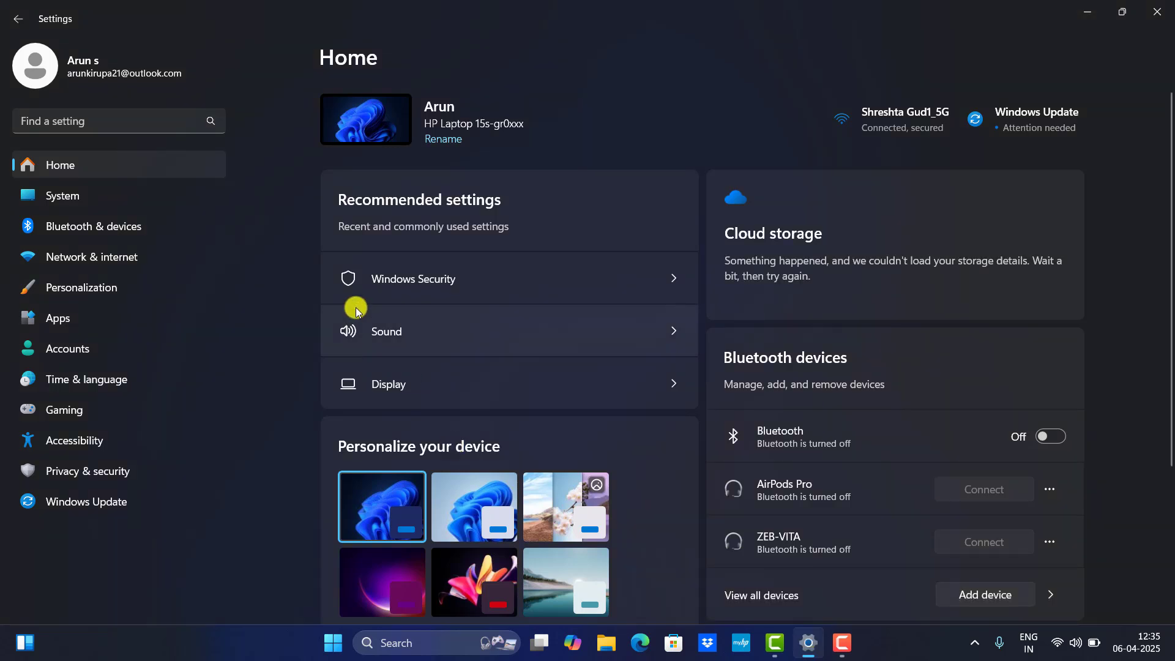
left_click(119, 206)
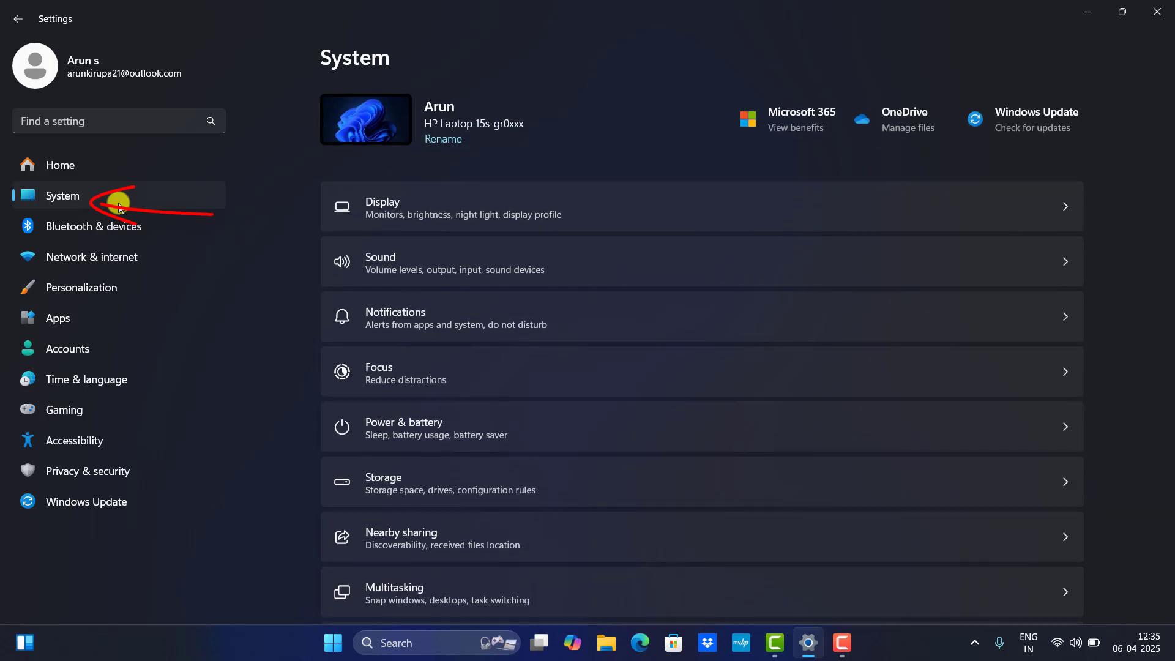
scroll(501, 340, "down", 4)
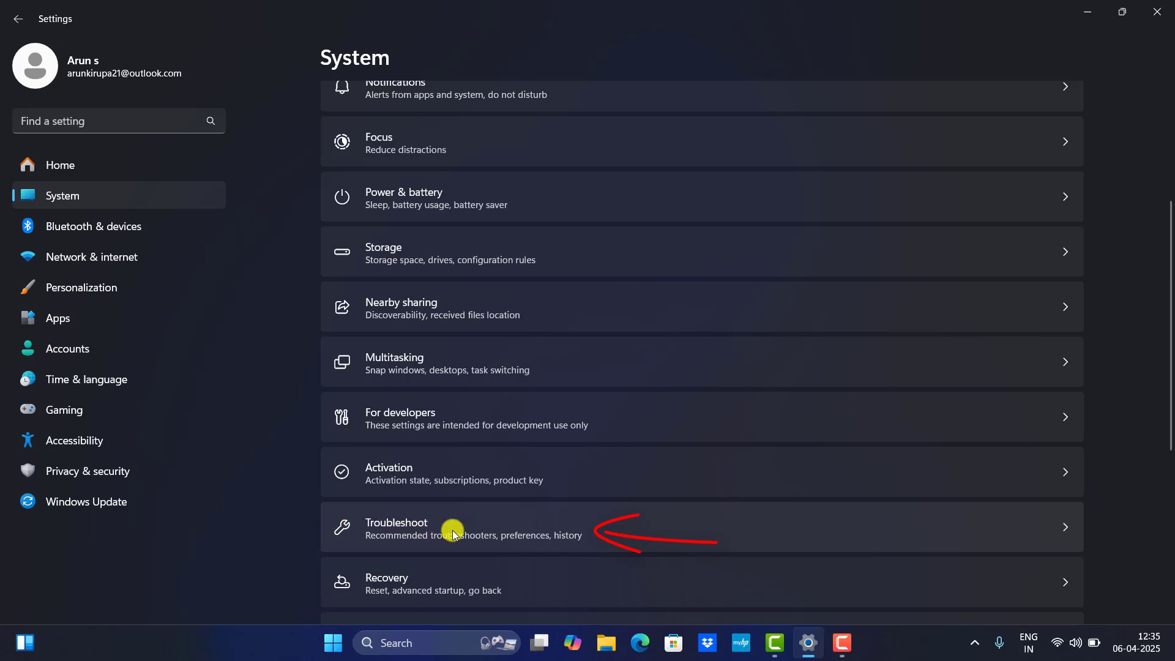
left_click(601, 528)
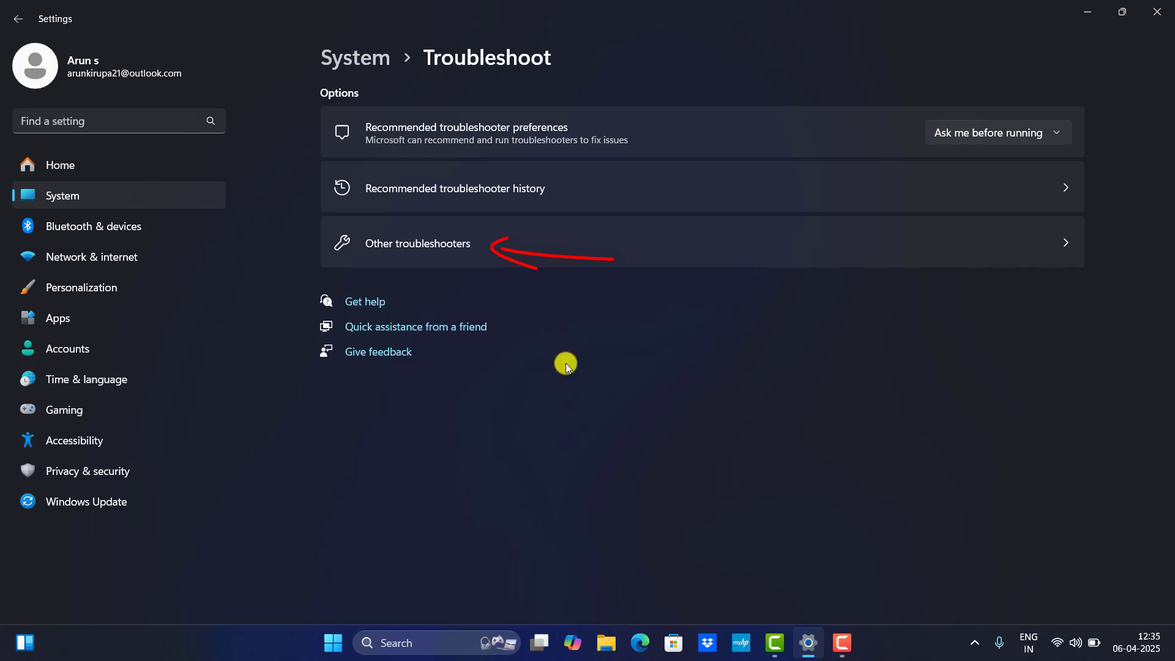
left_click(569, 247)
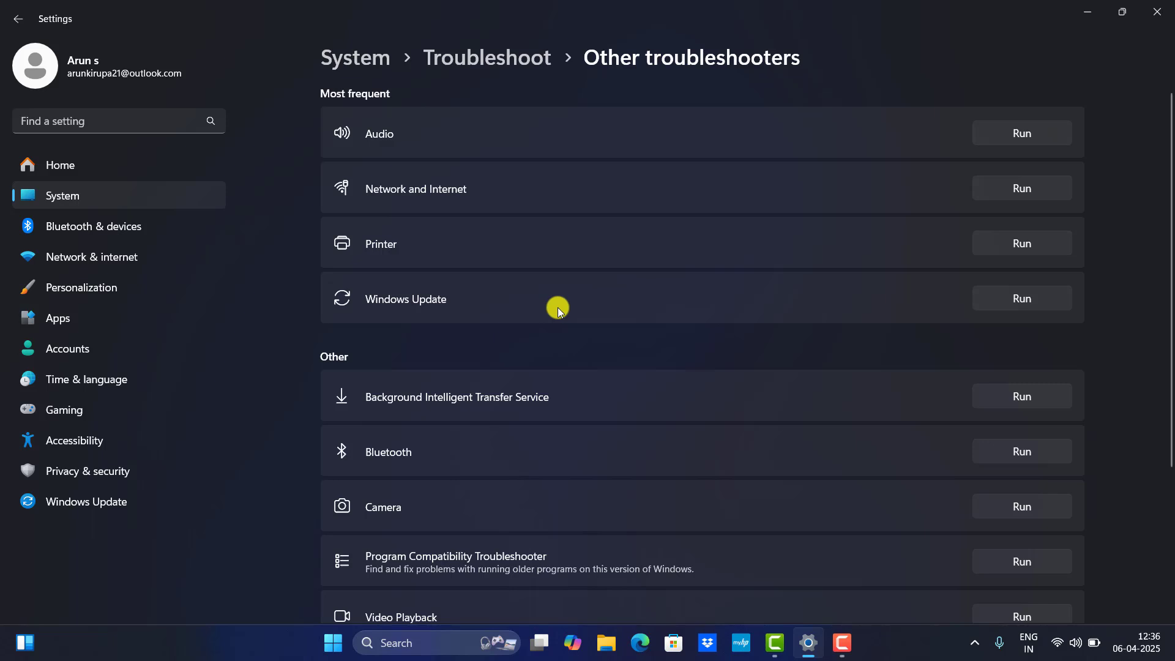
Step: Run the Windows Update troubleshooter, answer Yes to the problem being fixed, and close it
left_click(1009, 297)
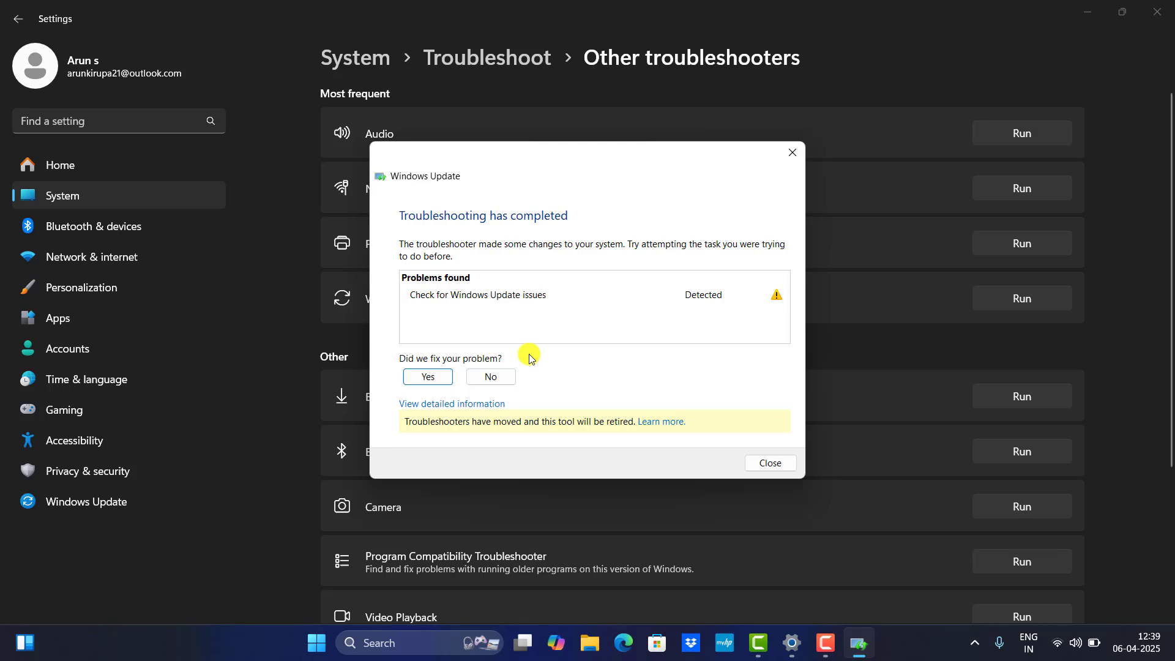
left_click(427, 377)
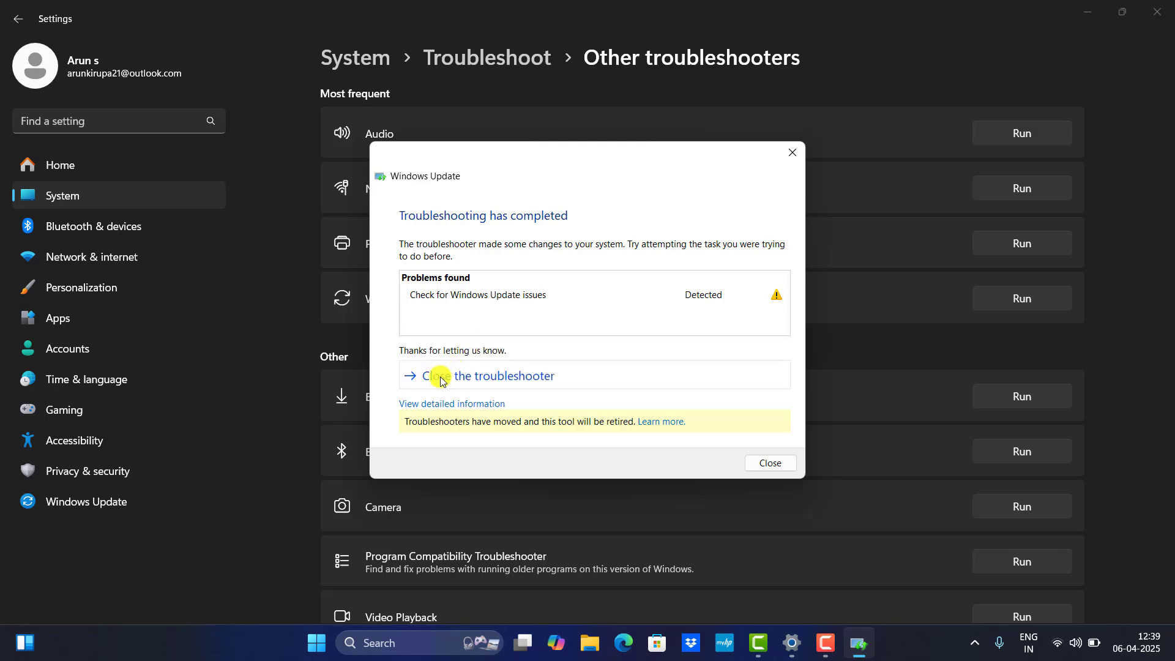
left_click(447, 377)
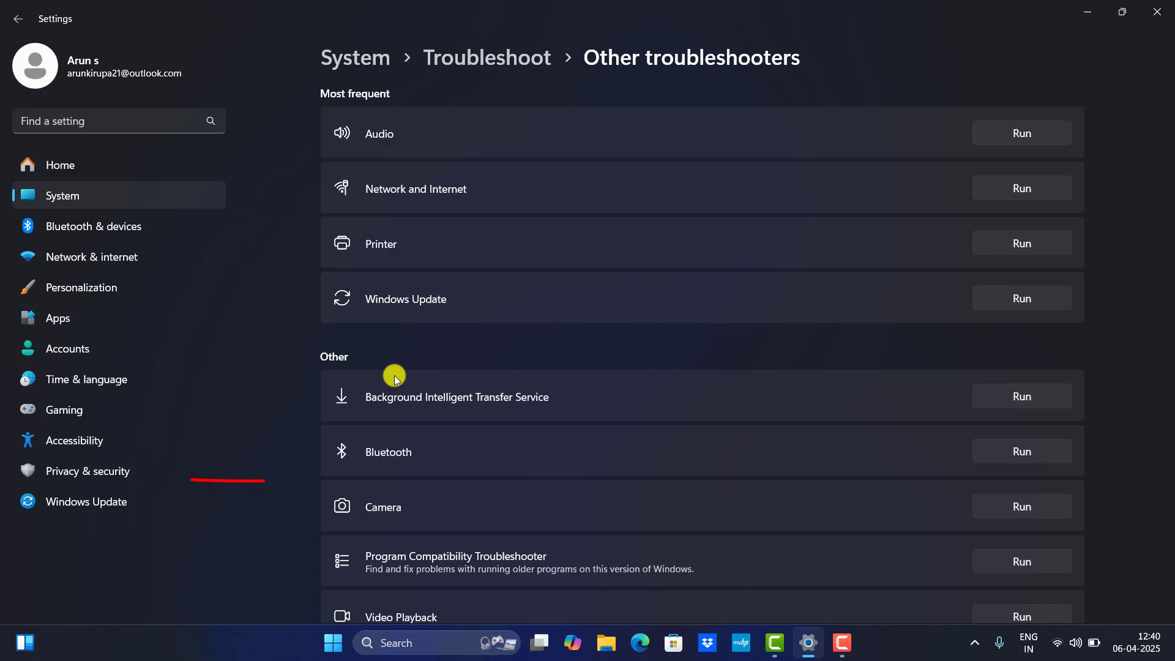
Step: Check the Real-time protection setting in Windows Security's Virus & threat protection settings, and close both windows
left_click(120, 470)
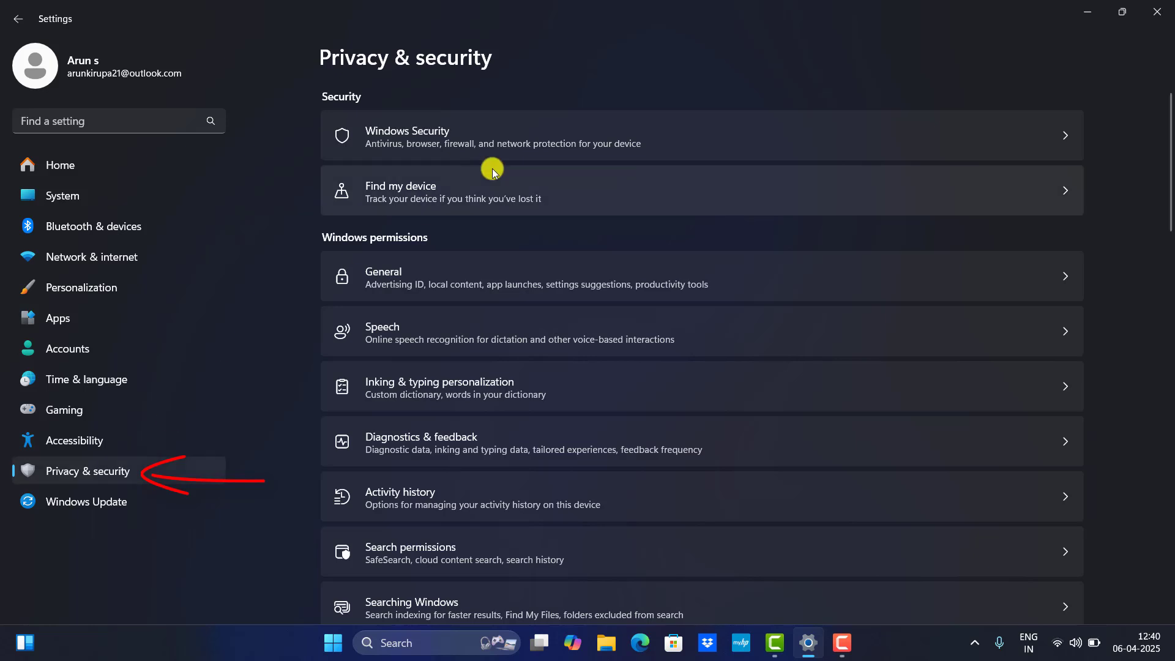
left_click(658, 140)
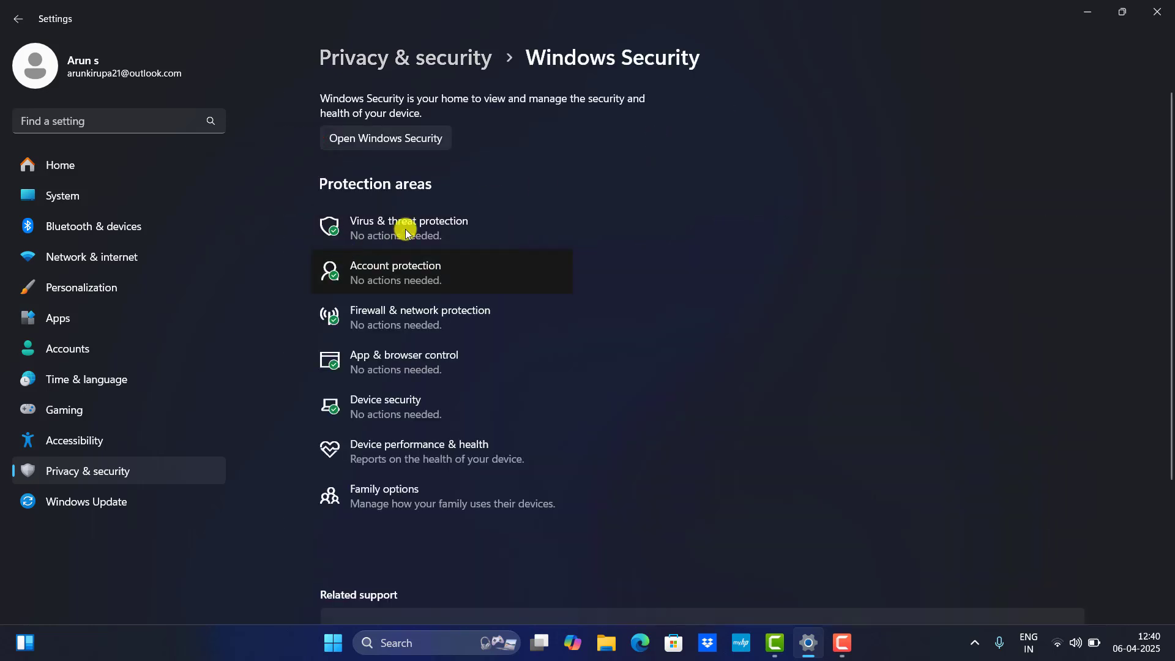
left_click(427, 228)
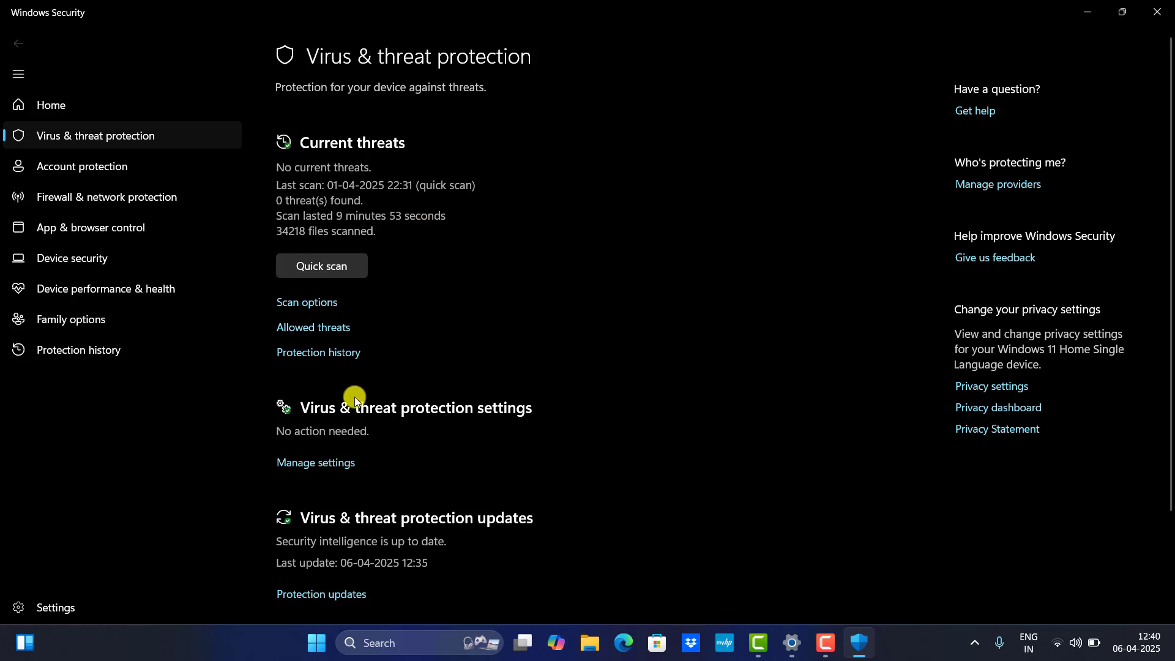
left_click(333, 470)
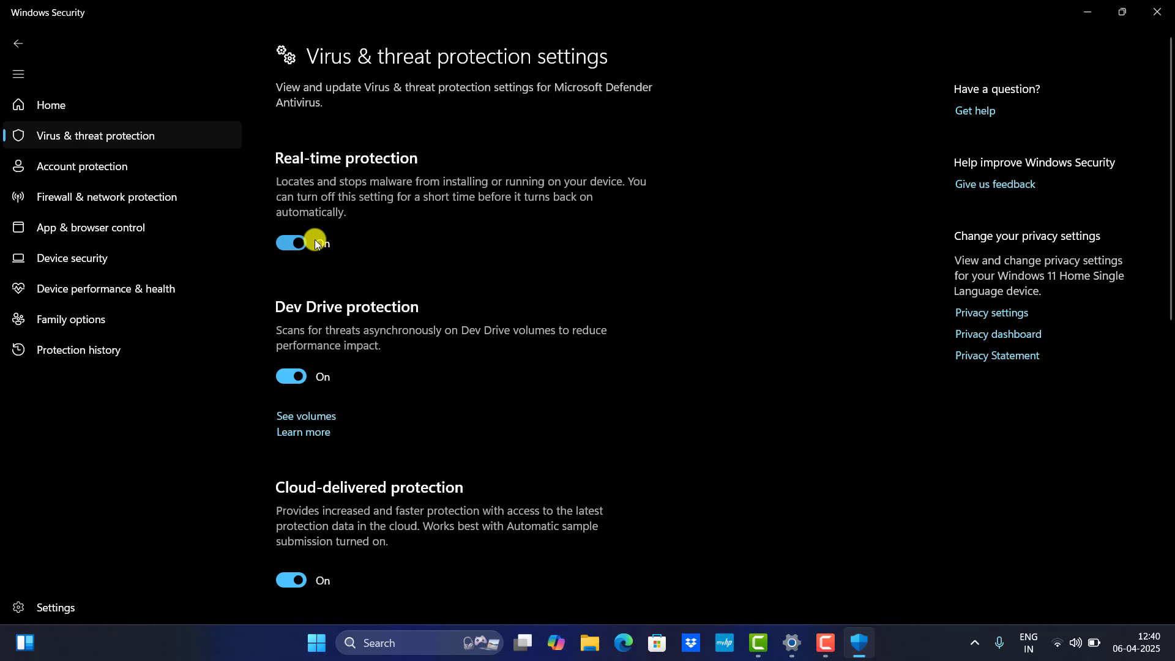
left_click(1169, 7)
left_click(1168, 8)
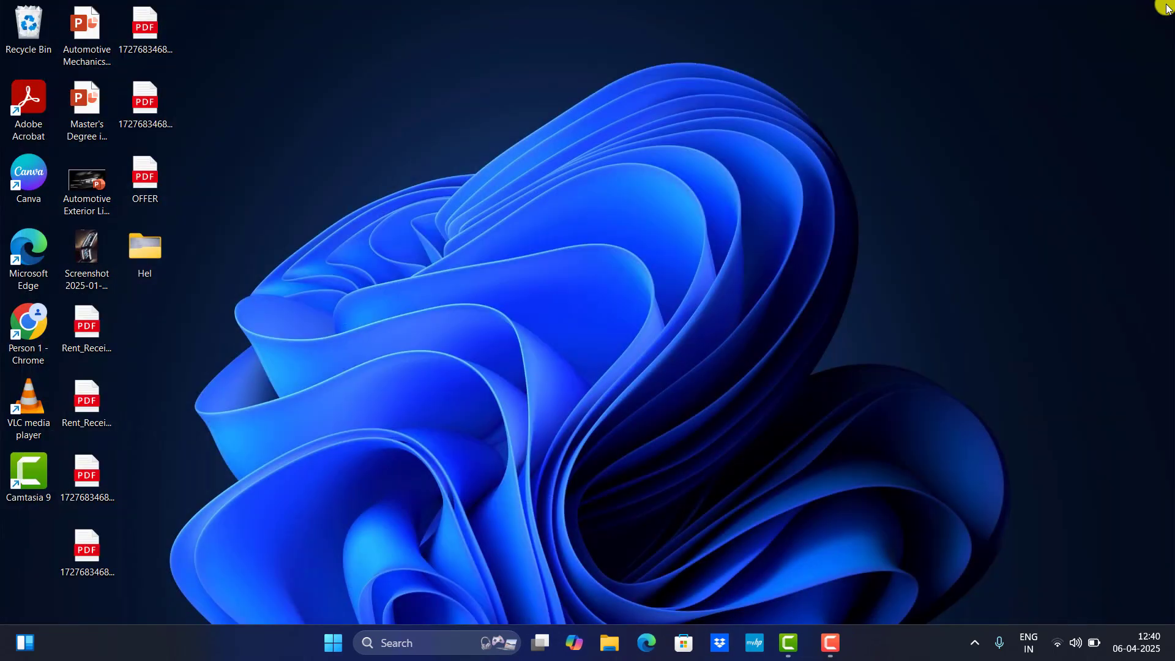
Step: Search the system for "servi" and open the Services console
left_click(350, 644)
type("se")
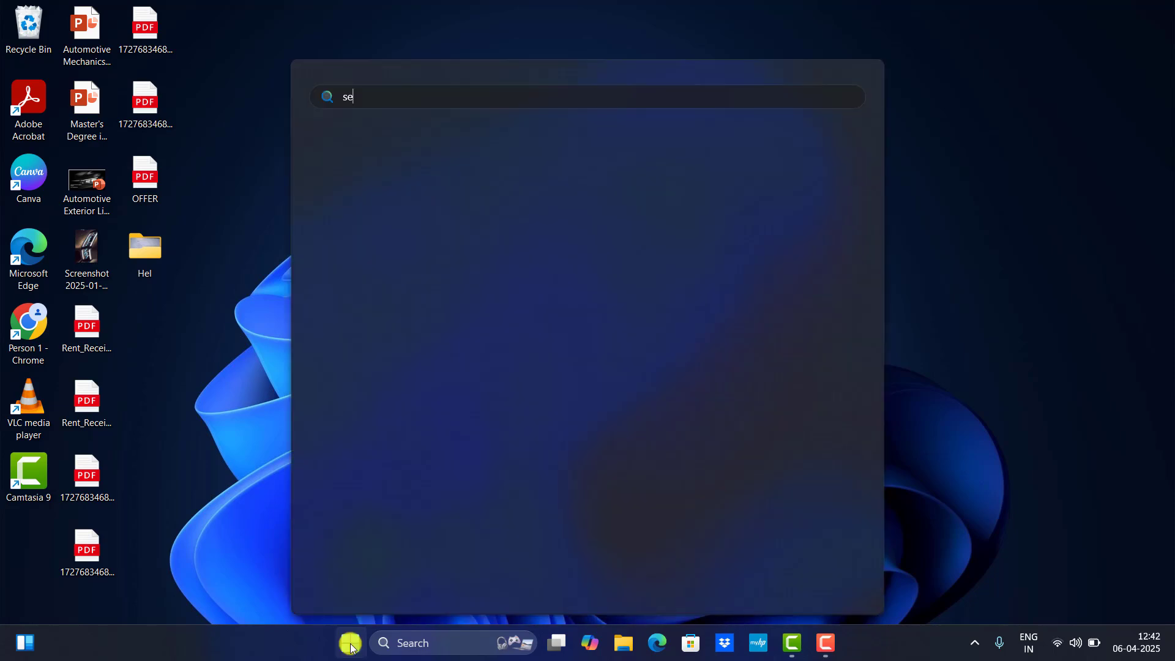
type("rvi")
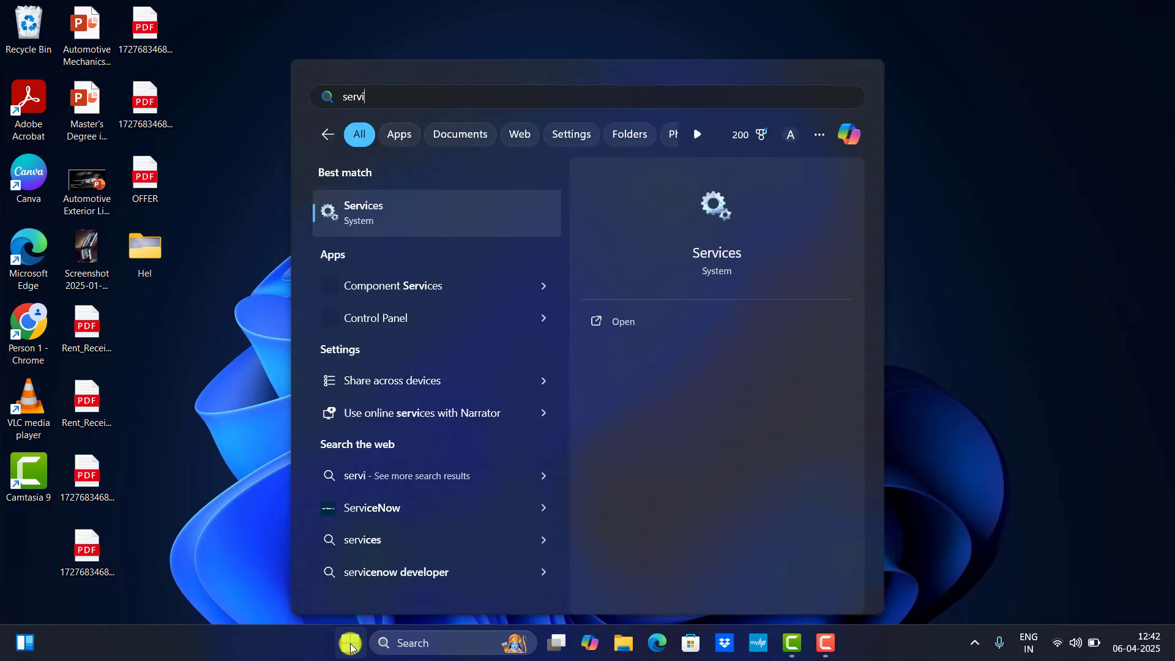
left_click(620, 331)
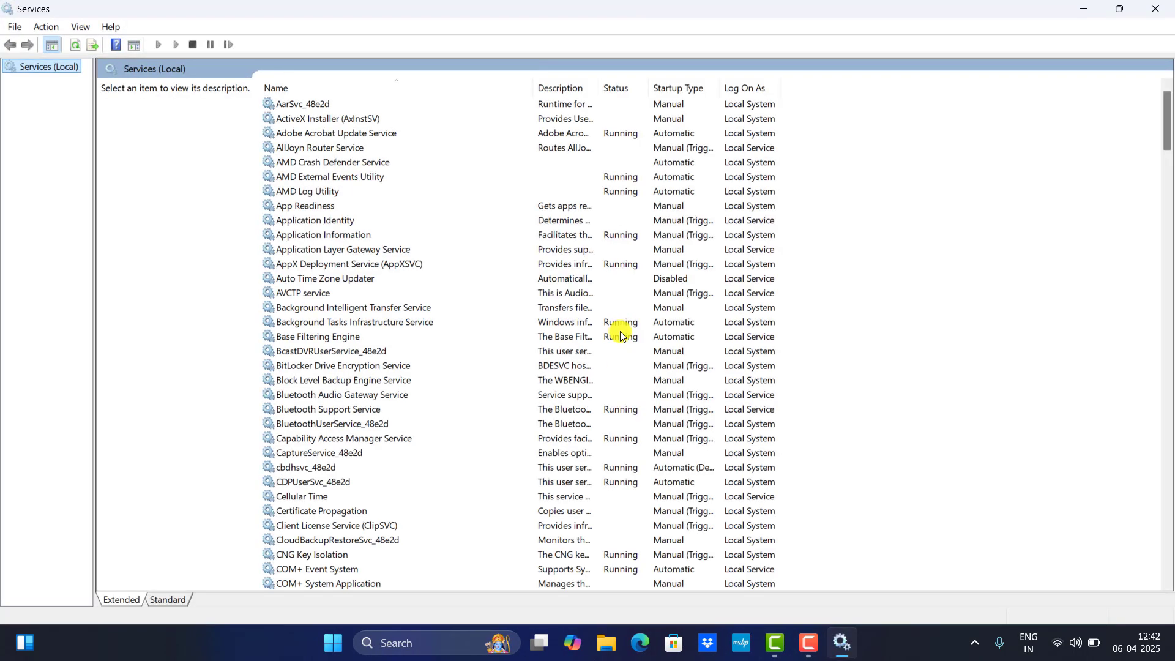
Step: Set the Windows Update service's startup type to Automatic and apply the change
left_click(331, 307)
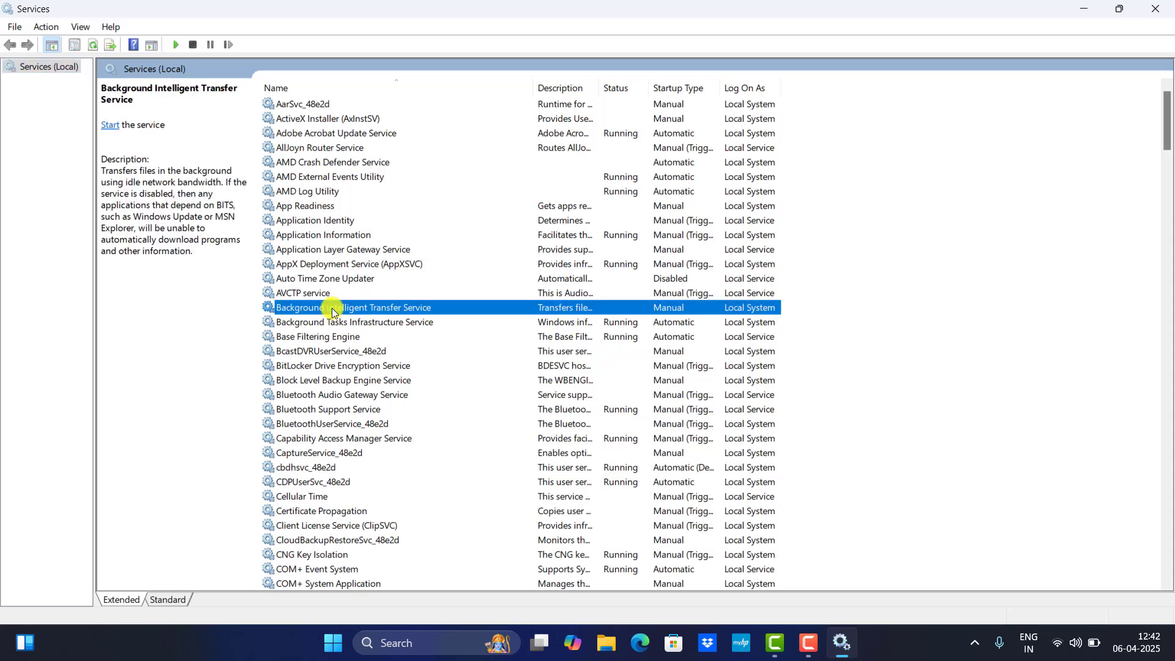
key("w")
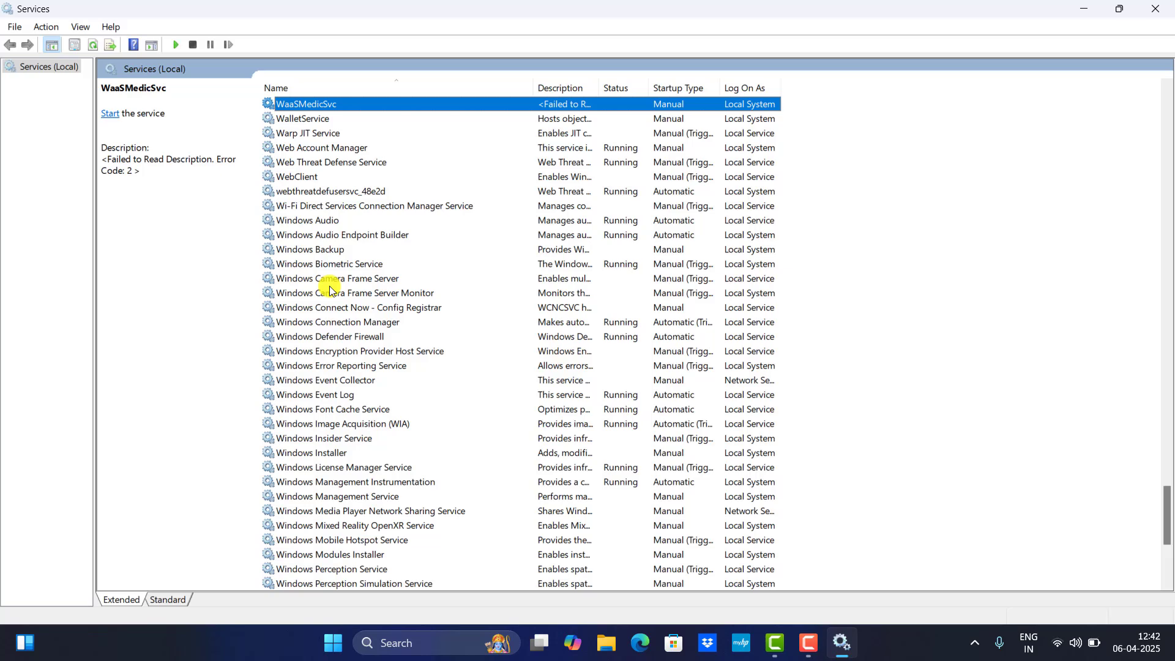
scroll(329, 285, "down", 2)
scroll(332, 283, "down", 4)
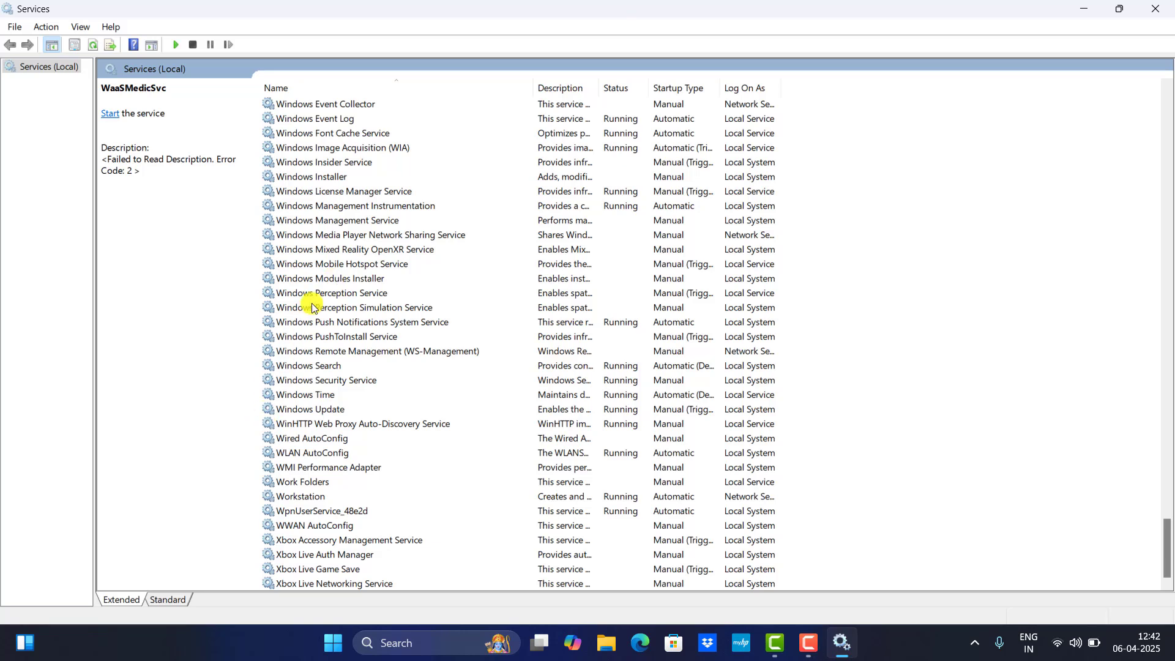
left_click(337, 413)
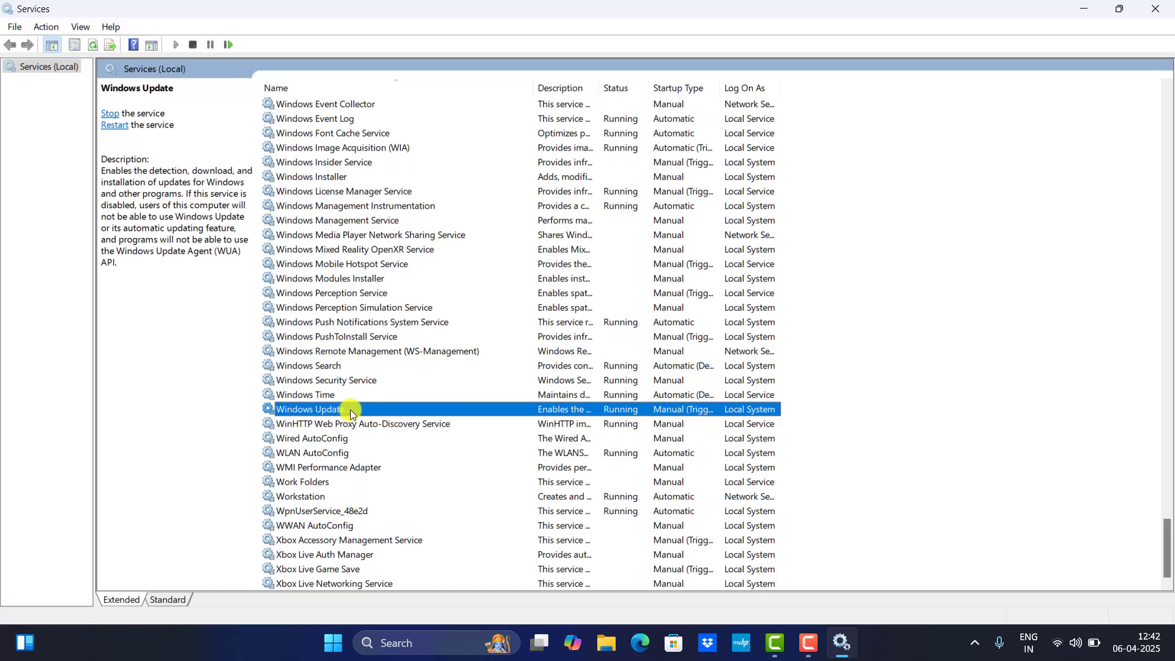
double_click(350, 414)
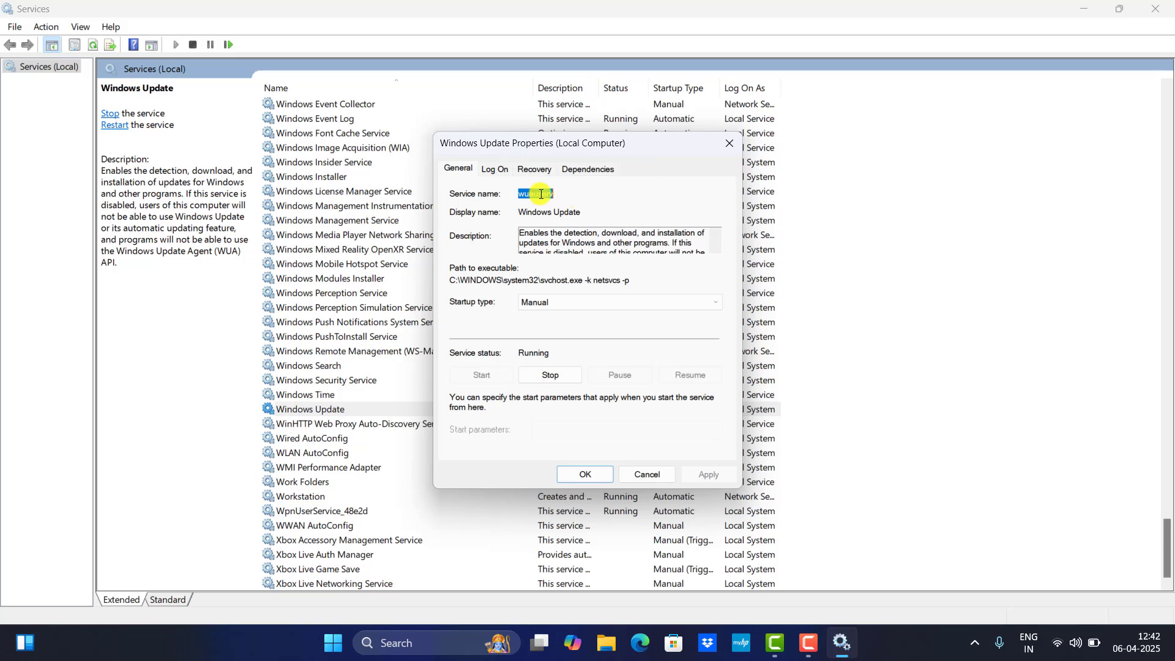
left_click(539, 303)
left_click(542, 326)
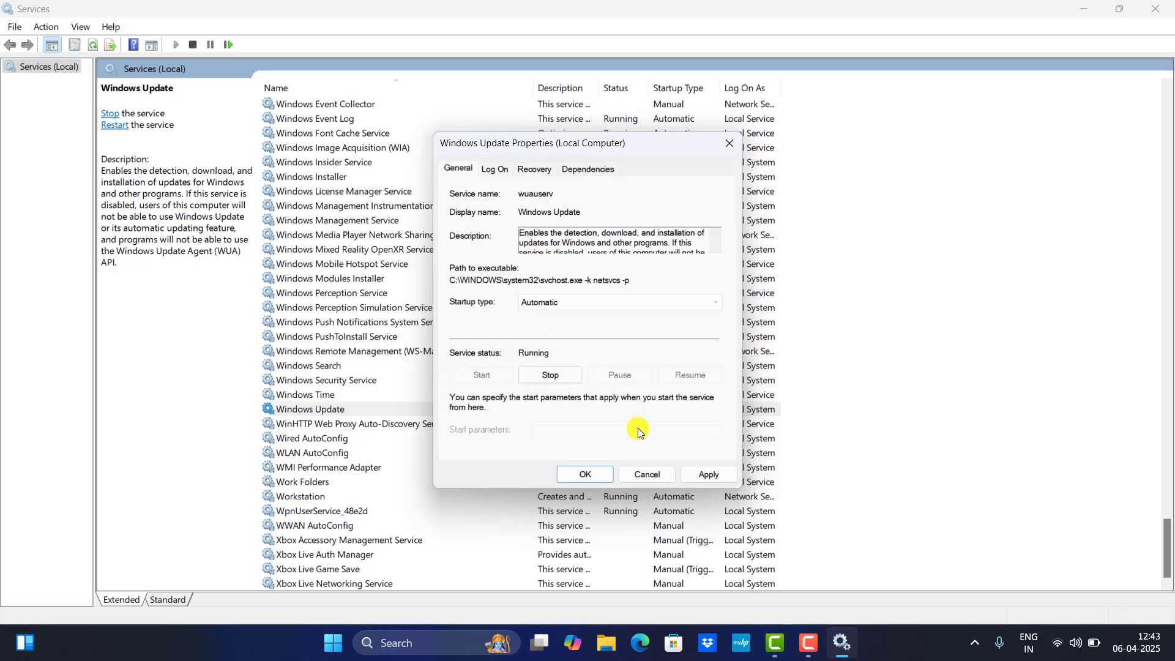
left_click(708, 475)
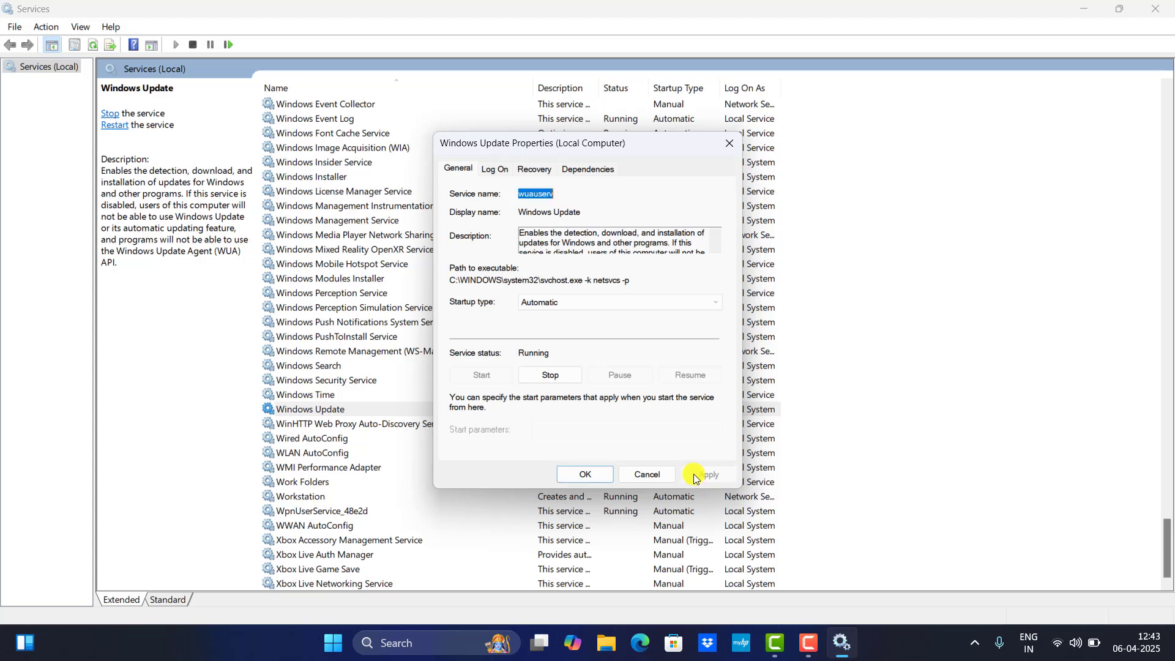
left_click(585, 475)
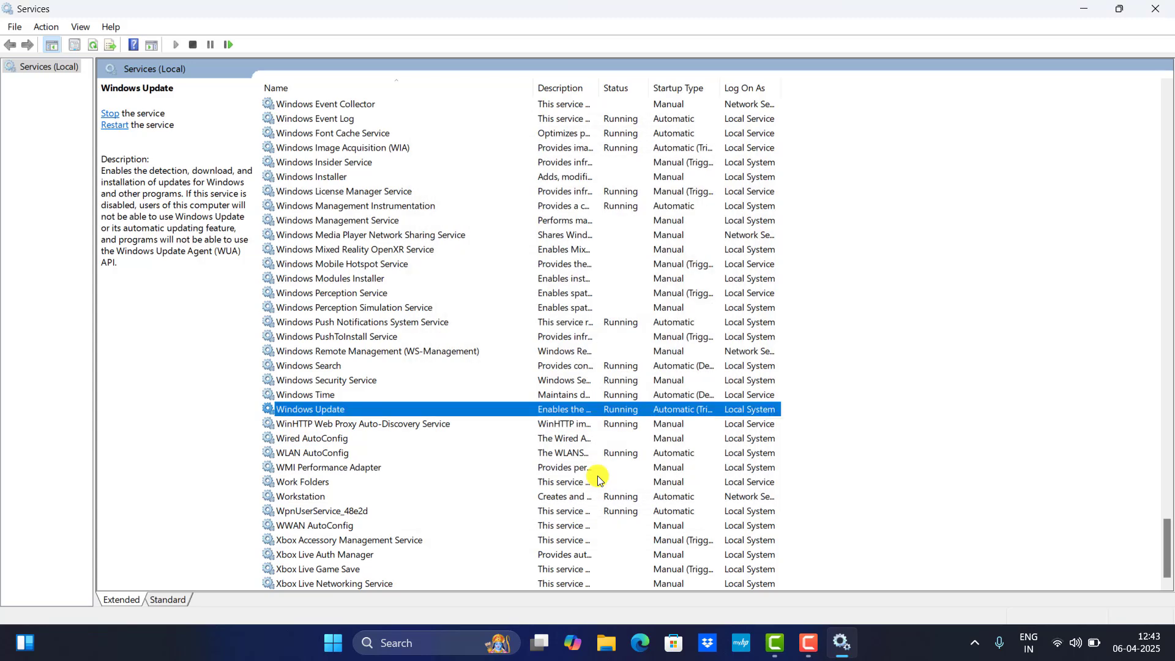
Step: Set the Background Intelligent Transfer Service's startup type to Automatic, start the service and apply the change
key("b")
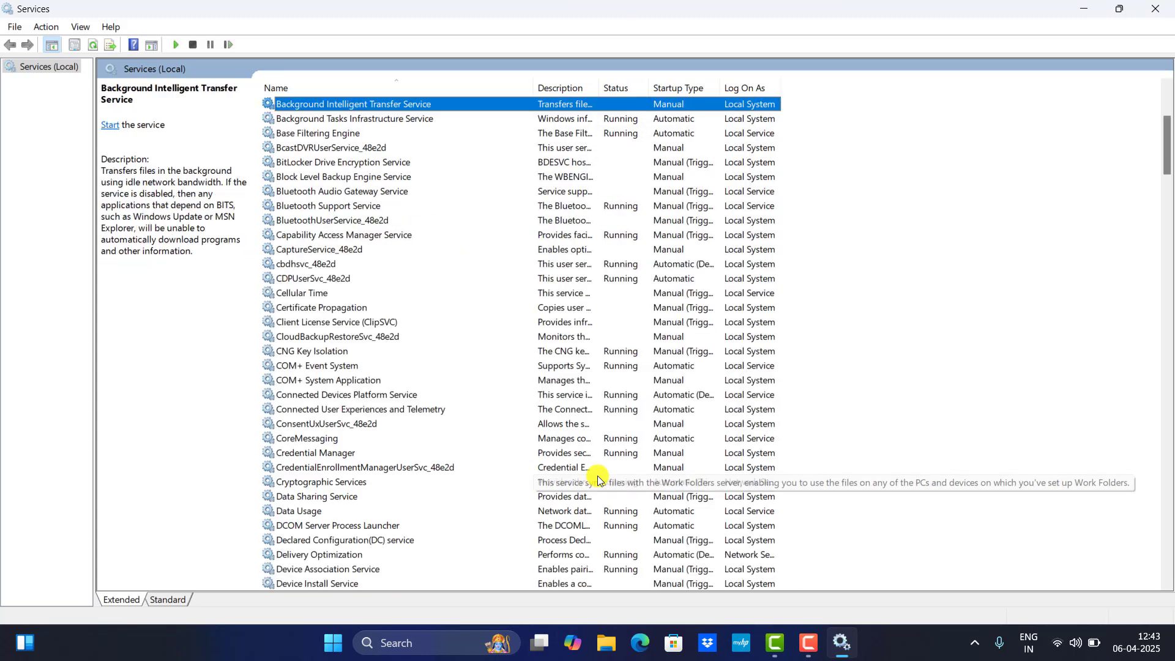
double_click(399, 106)
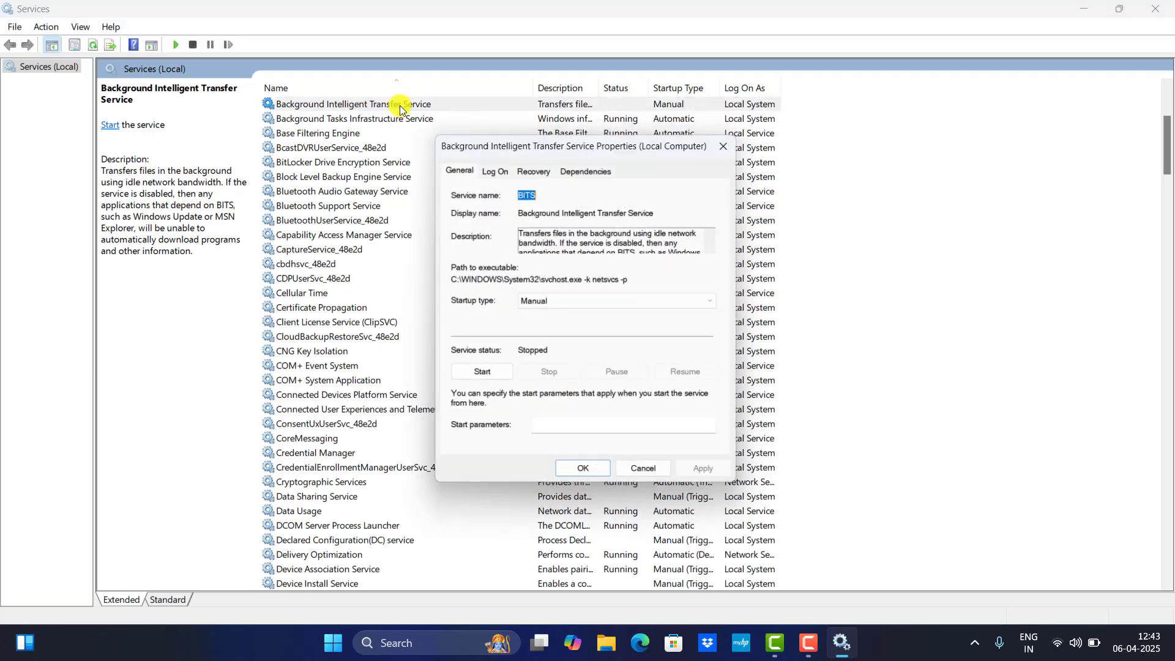
left_click(545, 300)
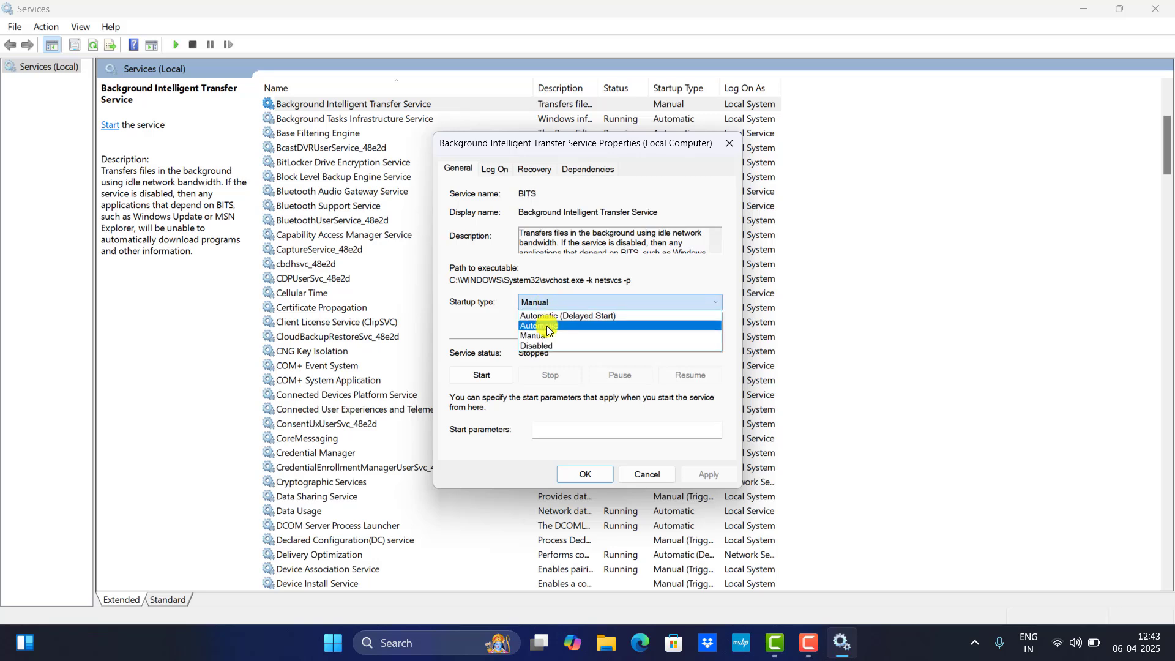
left_click(546, 326)
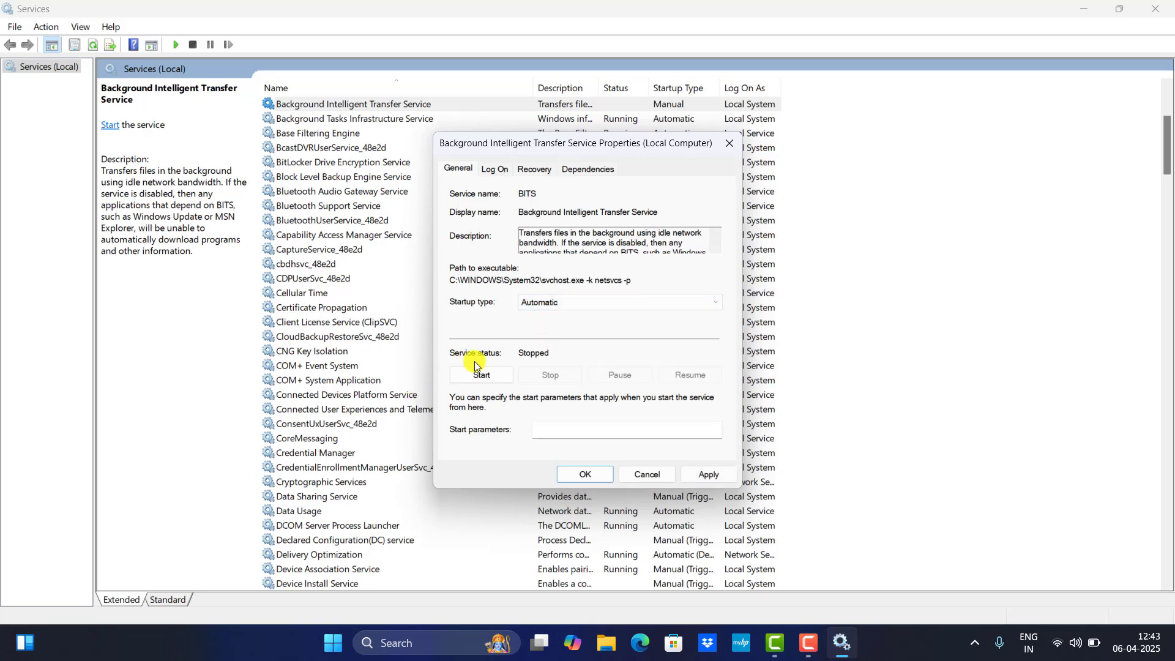
left_click(492, 376)
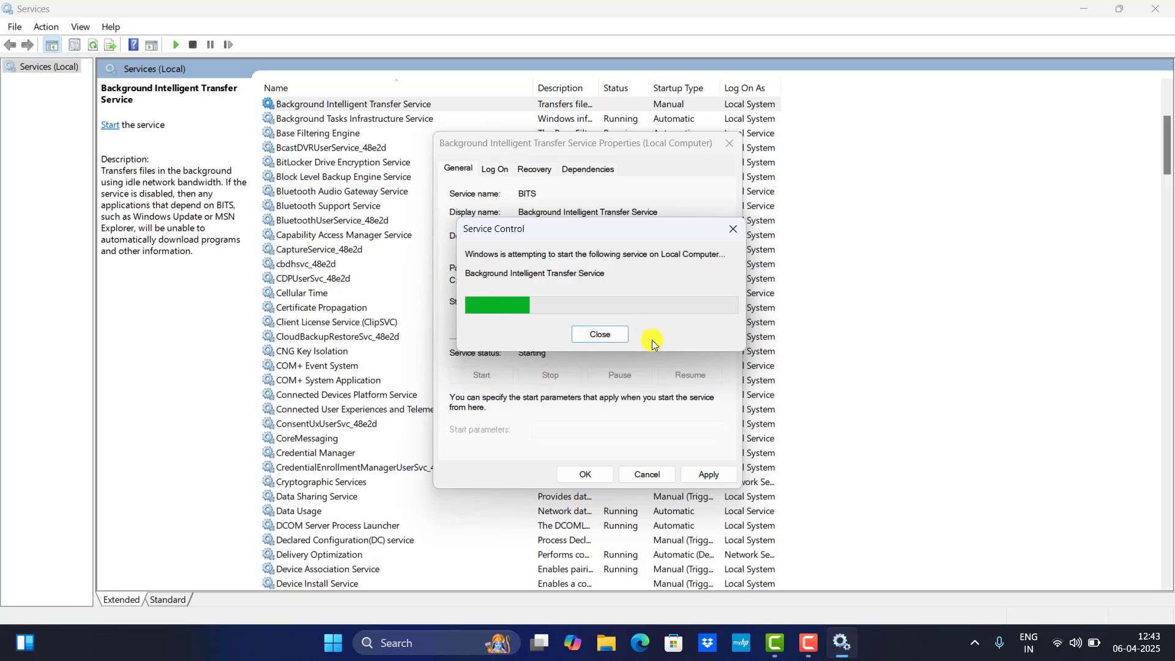
left_click(726, 474)
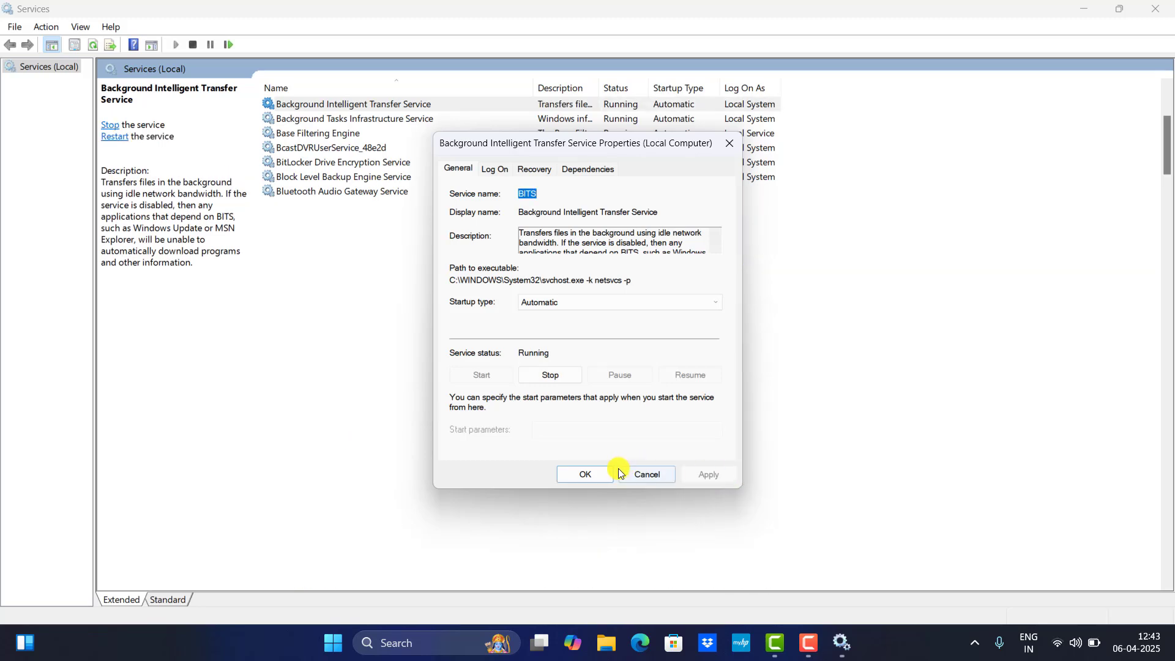
left_click(585, 474)
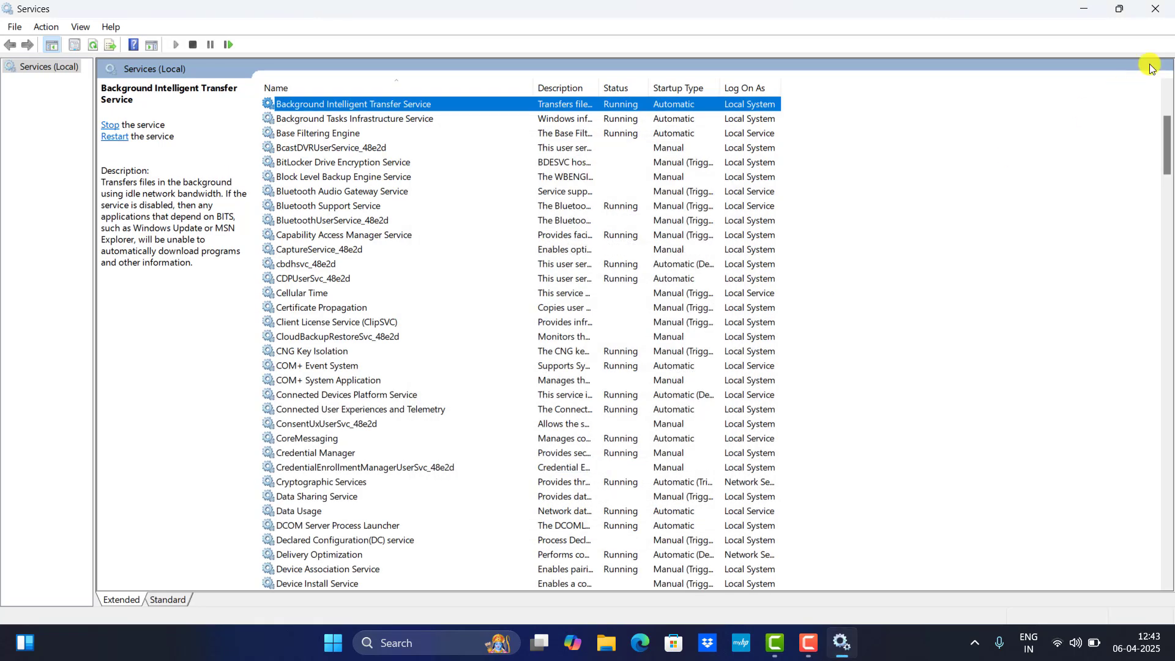
Step: Minimize the Services console and open the power options for restarting the computer
left_click(1078, 9)
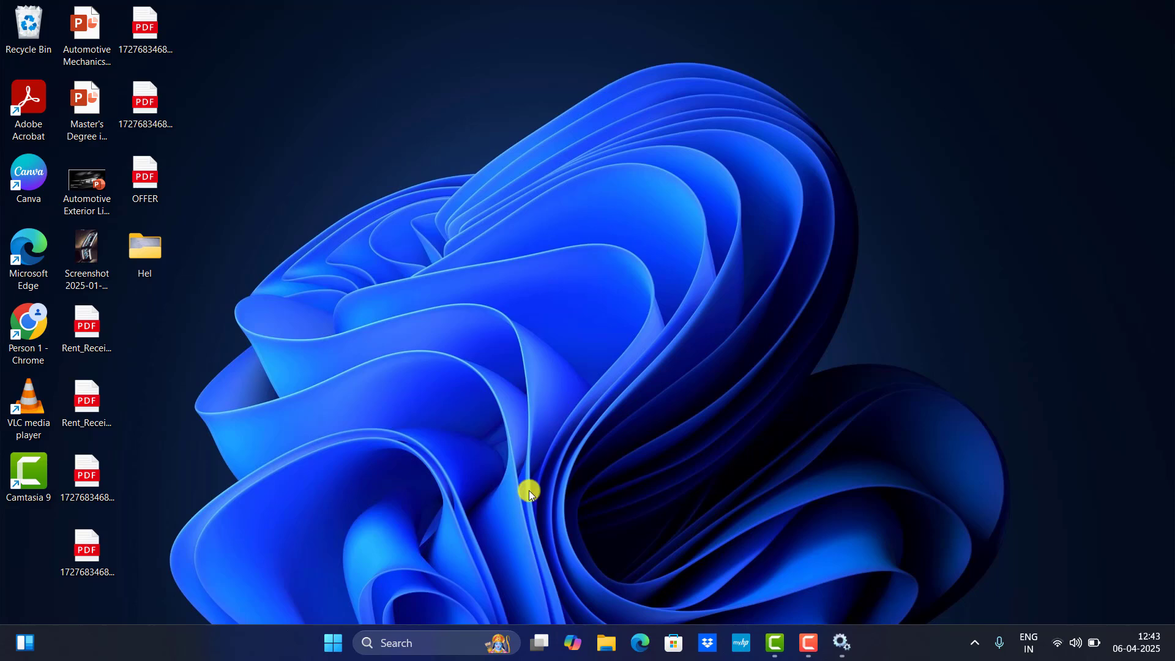
left_click(331, 643)
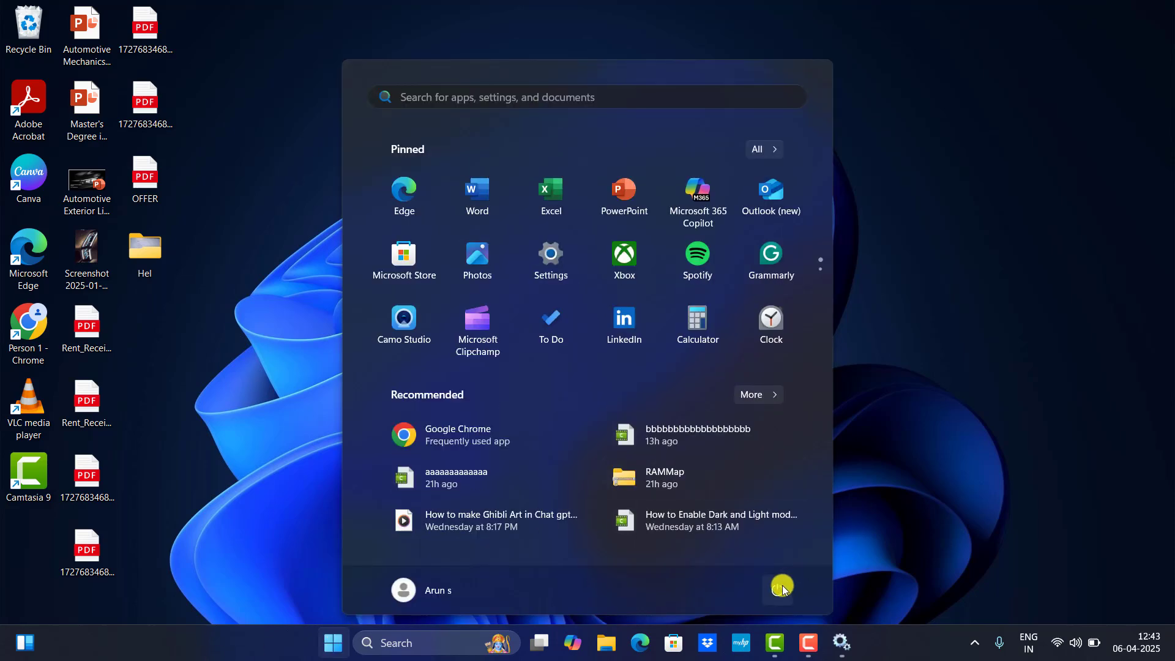
left_click(782, 588)
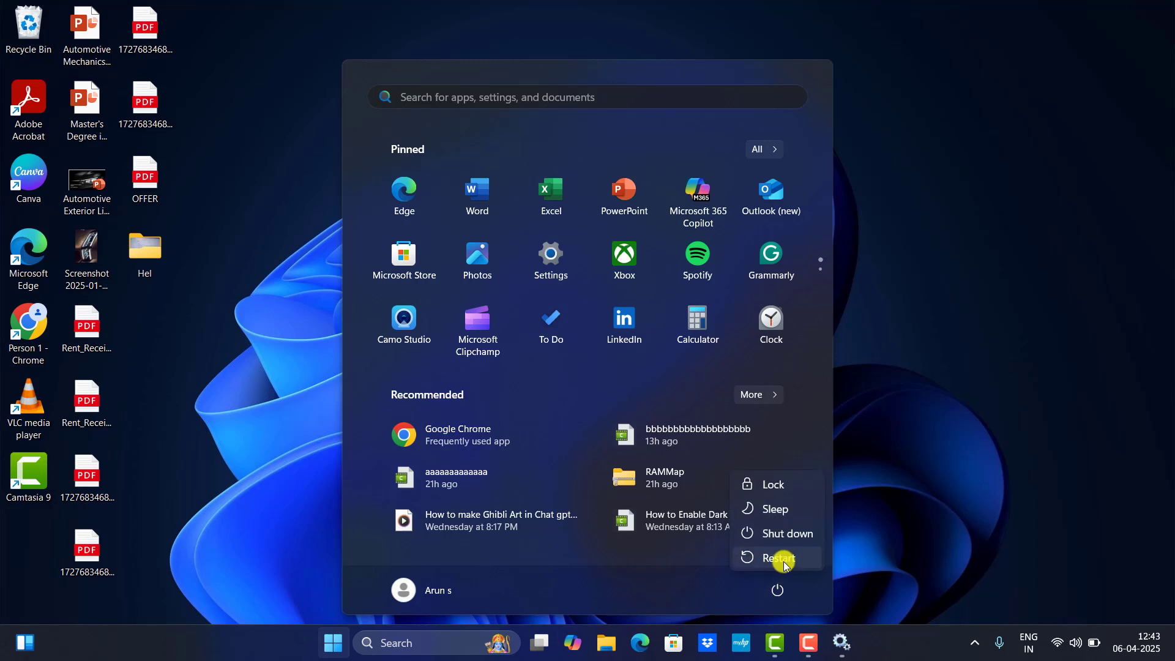